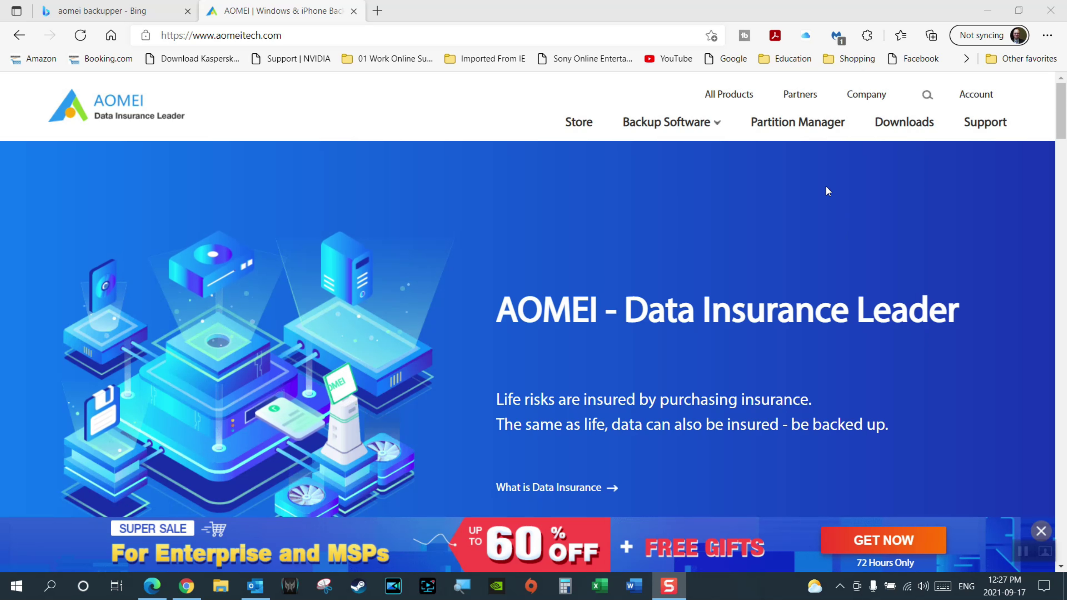
Show the Backup Software dropdown on the aomeitech.com homepage
mouse_move(721, 122)
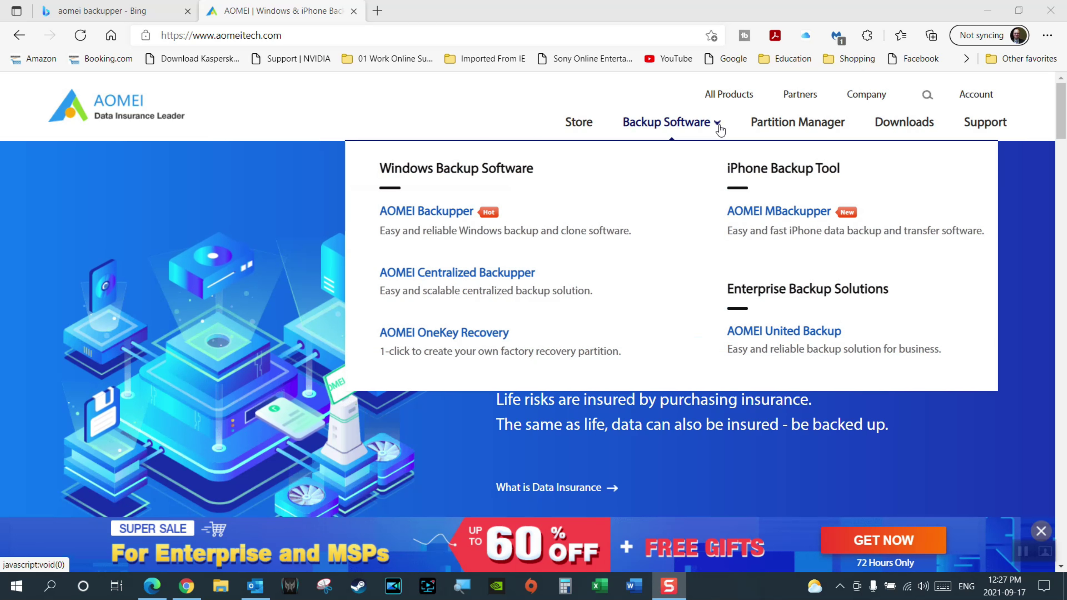
Open AOMEI MBackupper from the iPhone Backup Tool list on ubackup.com
click(776, 214)
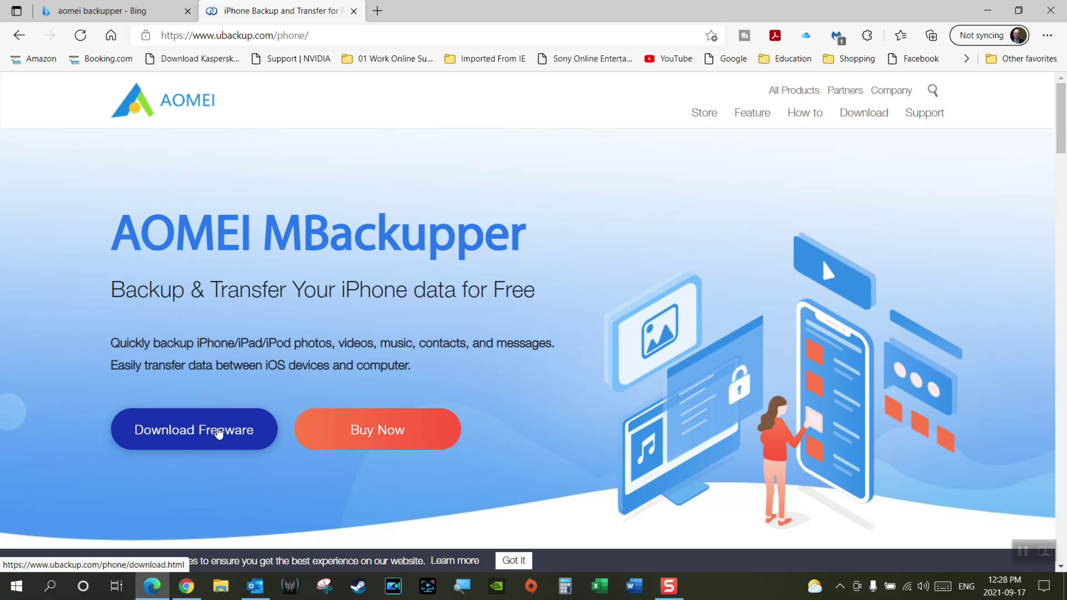
Go to the MBackupper 1.7.2 freeware download page and look over its details
click(219, 433)
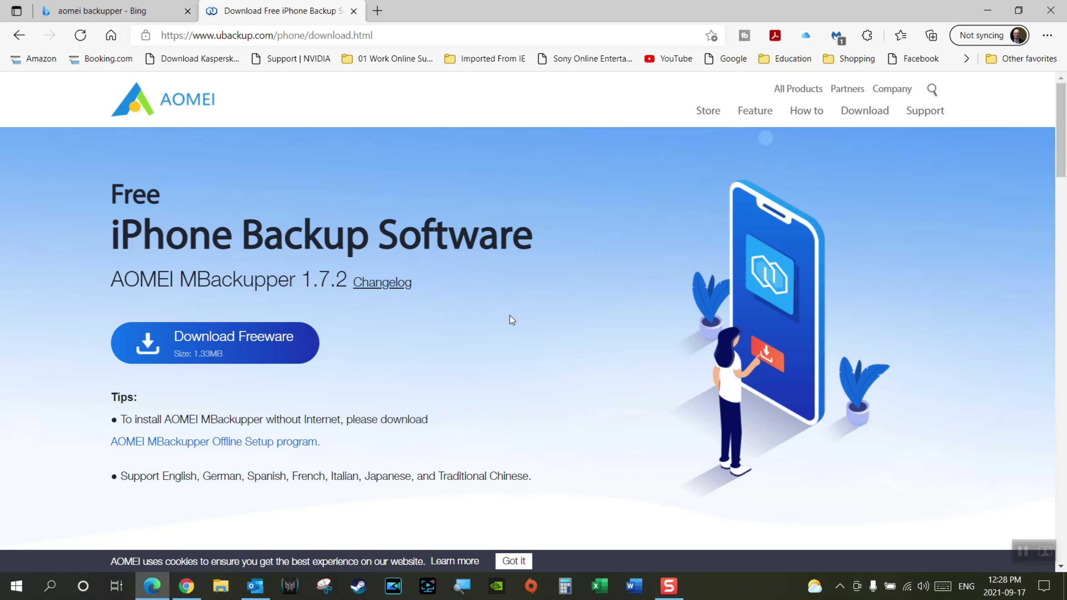
scroll(505, 331, down, 3)
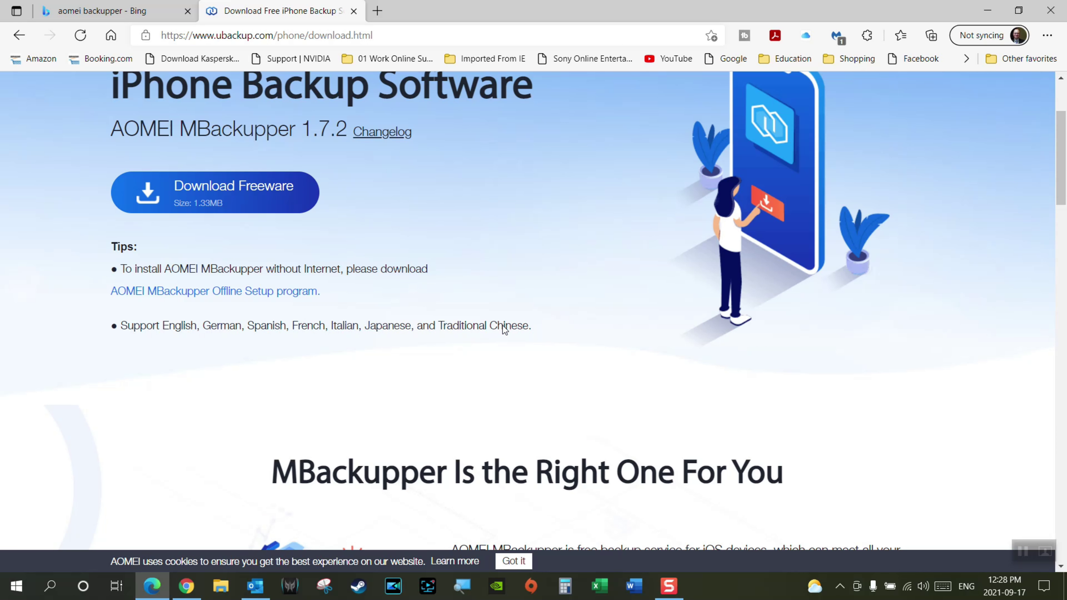
scroll(504, 327, up, 2)
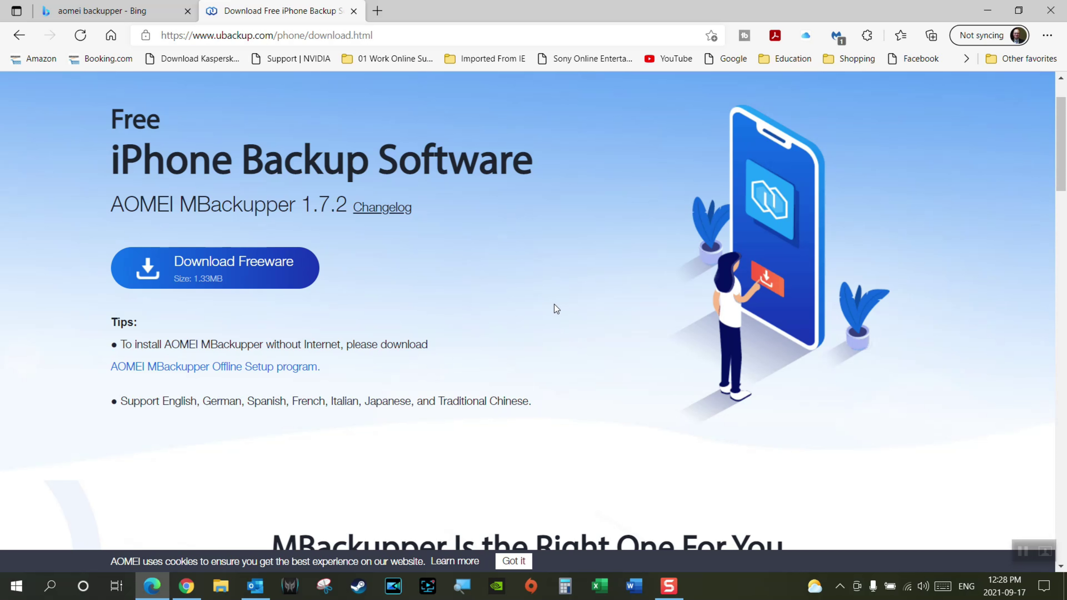
scroll(555, 304, down, 3)
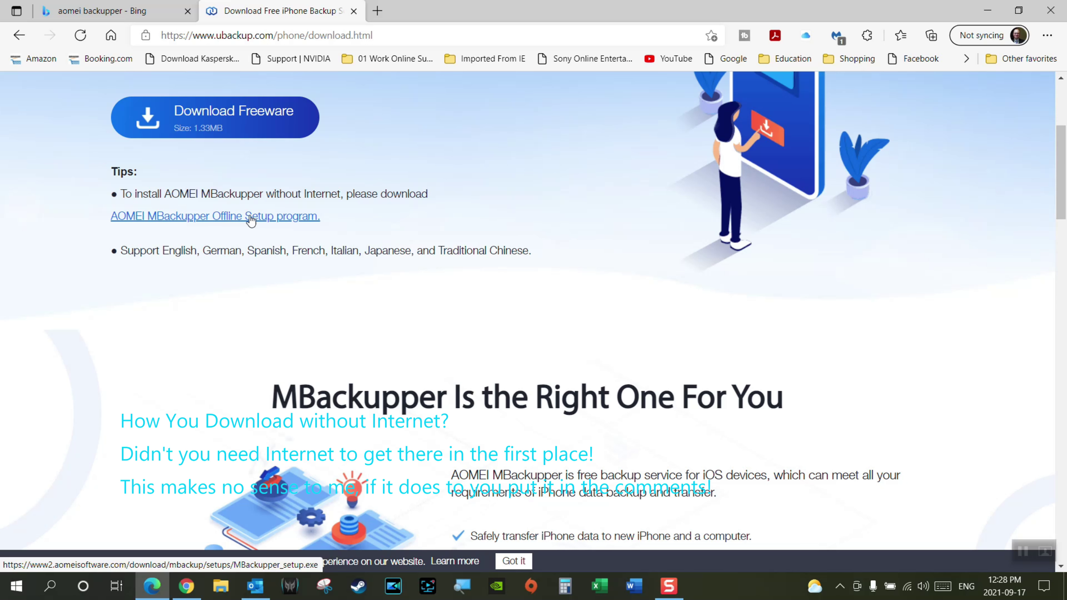
scroll(663, 256, down, 5)
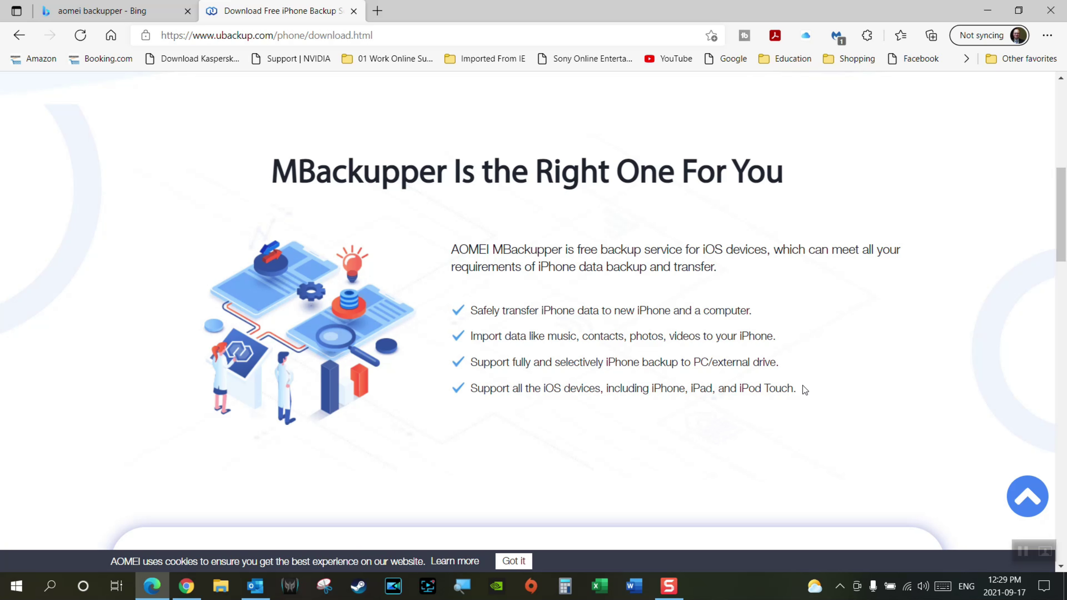
Review the tech specifications, return to the top, and download MBackupper_installer.exe
scroll(804, 389, down, 10)
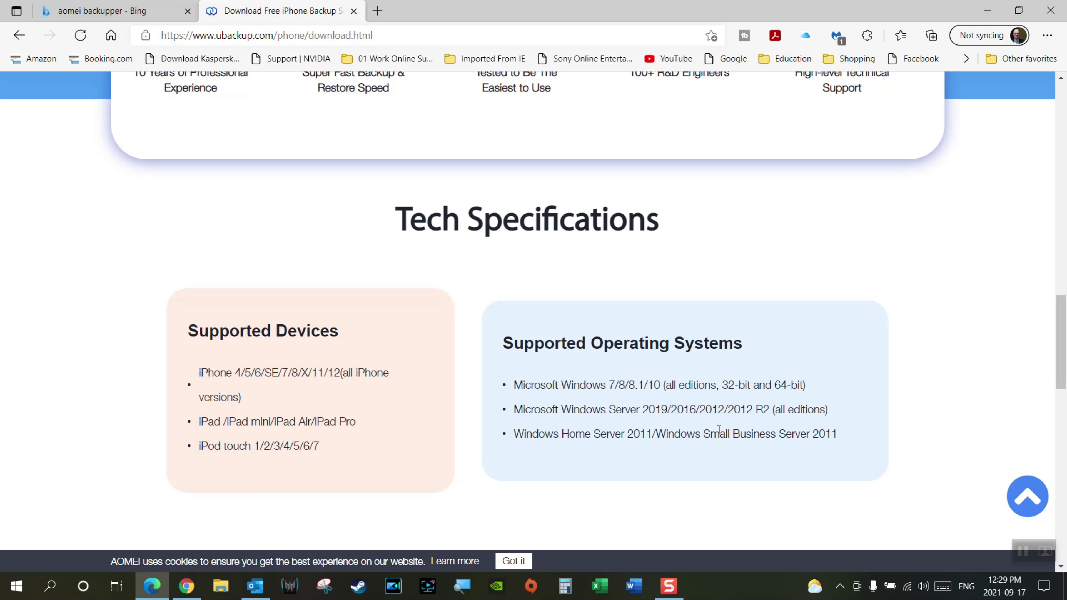
scroll(719, 430, down, 10)
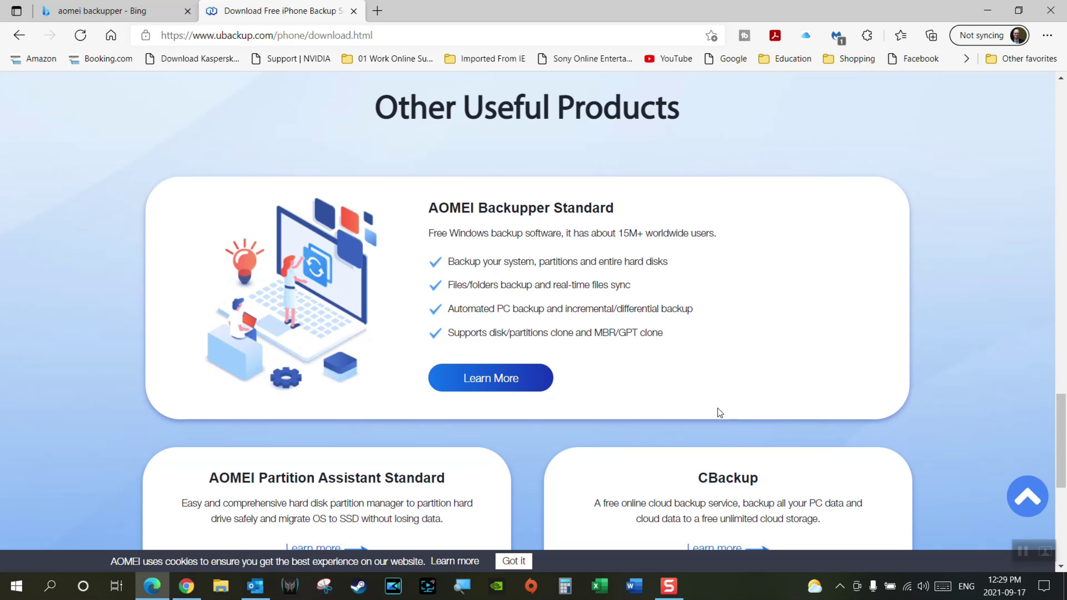
scroll(911, 306, down, 5)
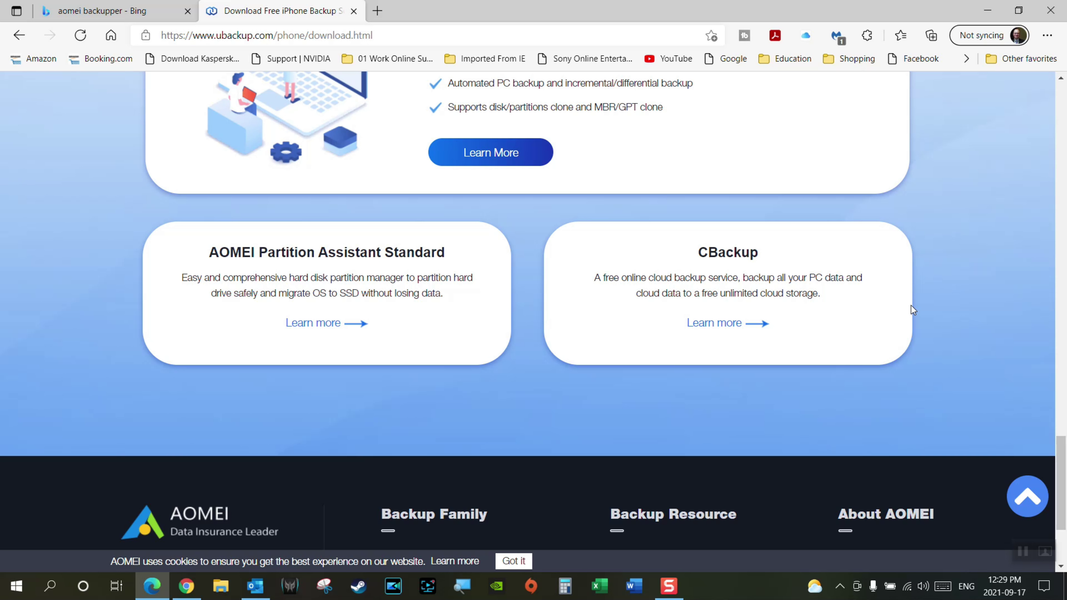
scroll(910, 306, up, 15)
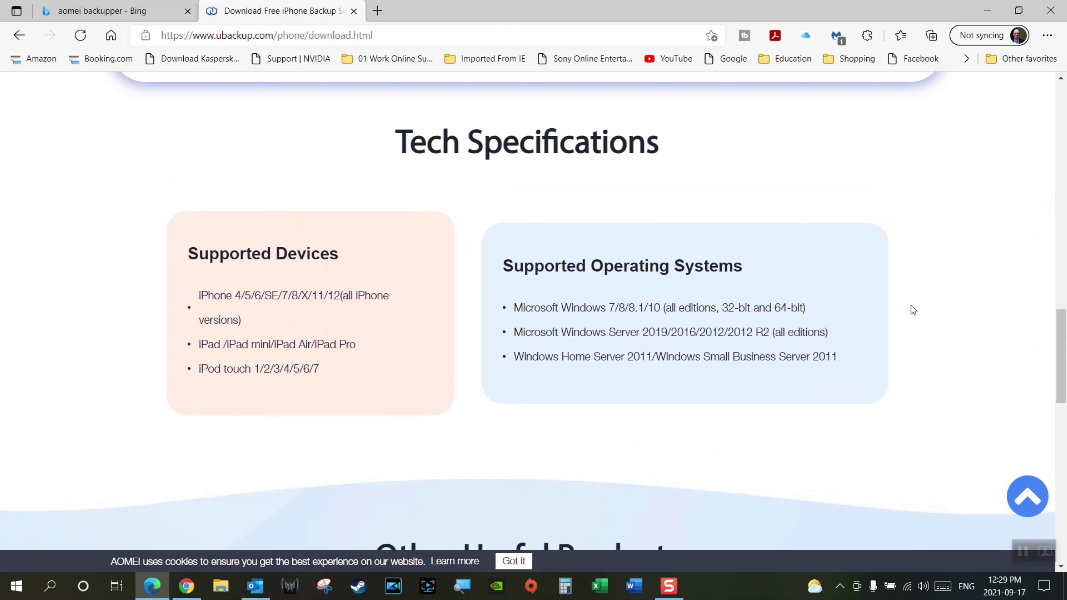
scroll(910, 310, up, 15)
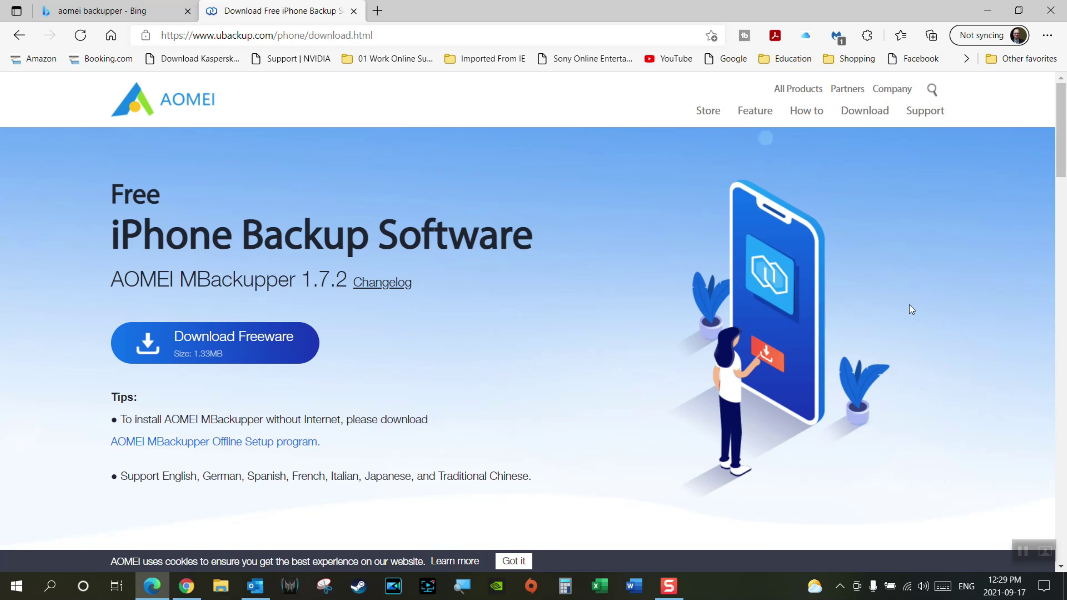
click(250, 345)
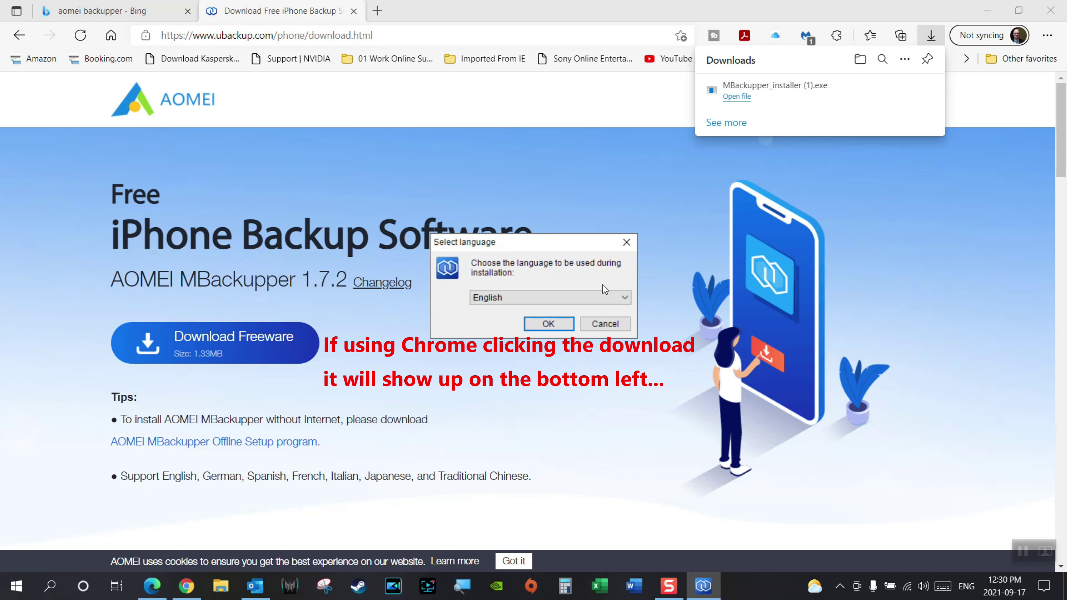
Install MBackupper in English to C:\Program Files (x86)\AOMEI MBackupper
click(626, 297)
click(625, 297)
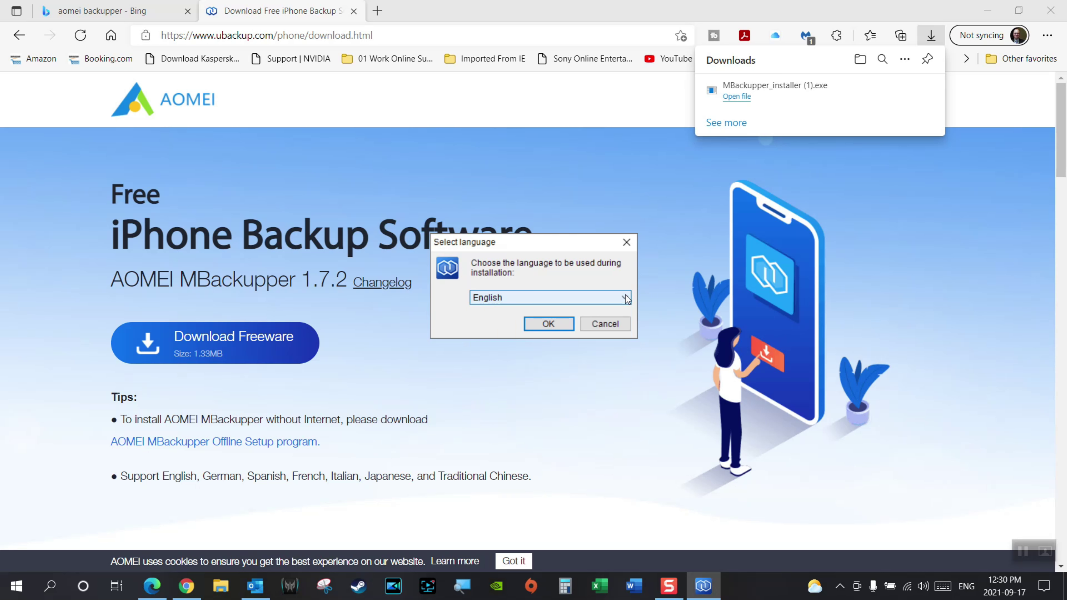
click(547, 324)
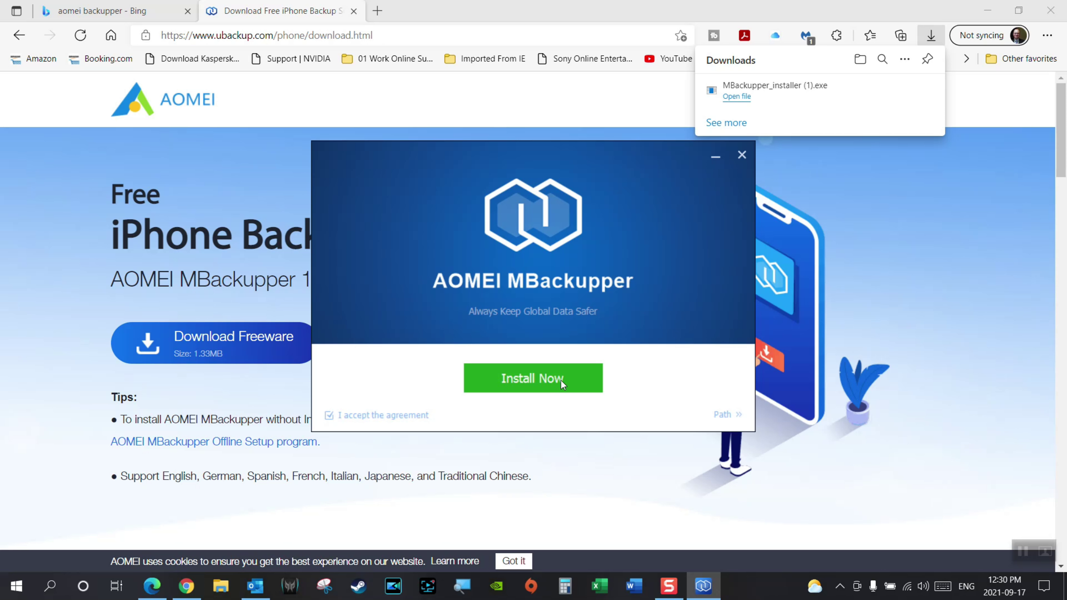
click(723, 415)
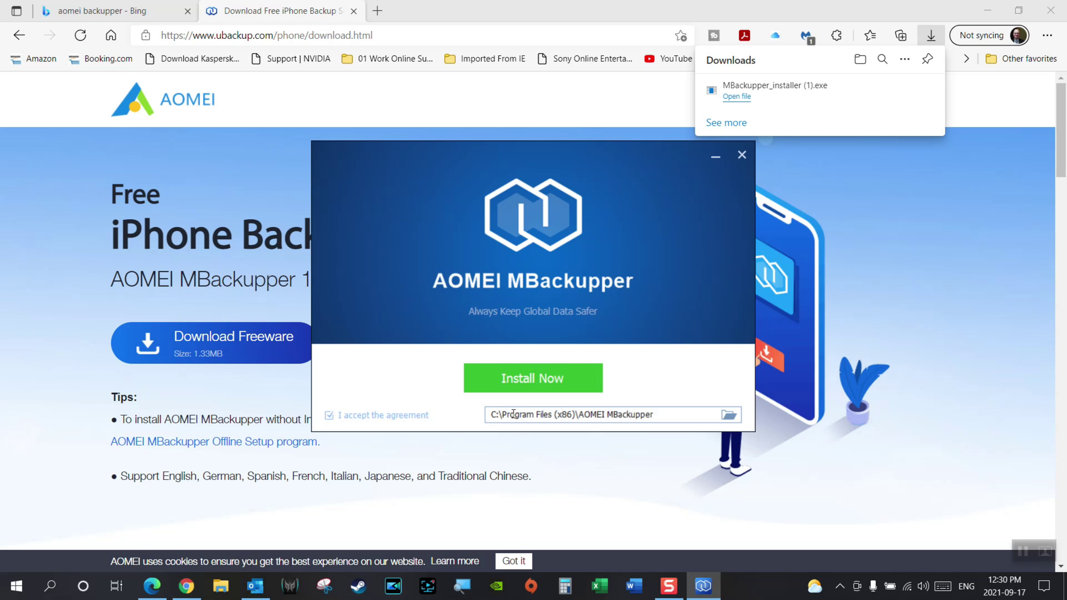
click(536, 377)
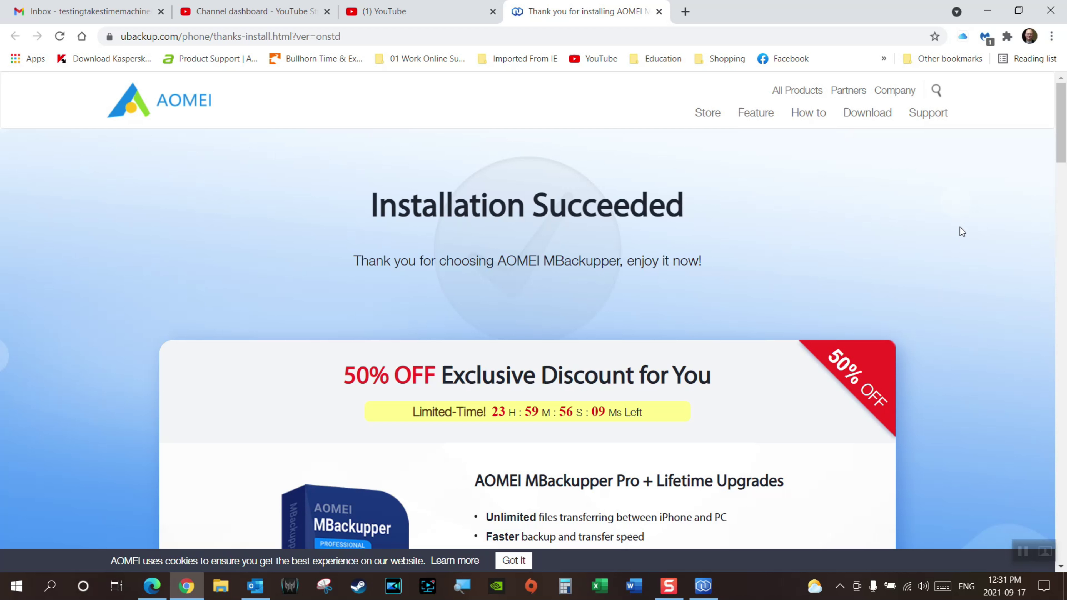
Read the Pro discount offer and three setup steps, then decline the User Experience Improvement Program
scroll(962, 232, down, 3)
scroll(973, 239, down, 2)
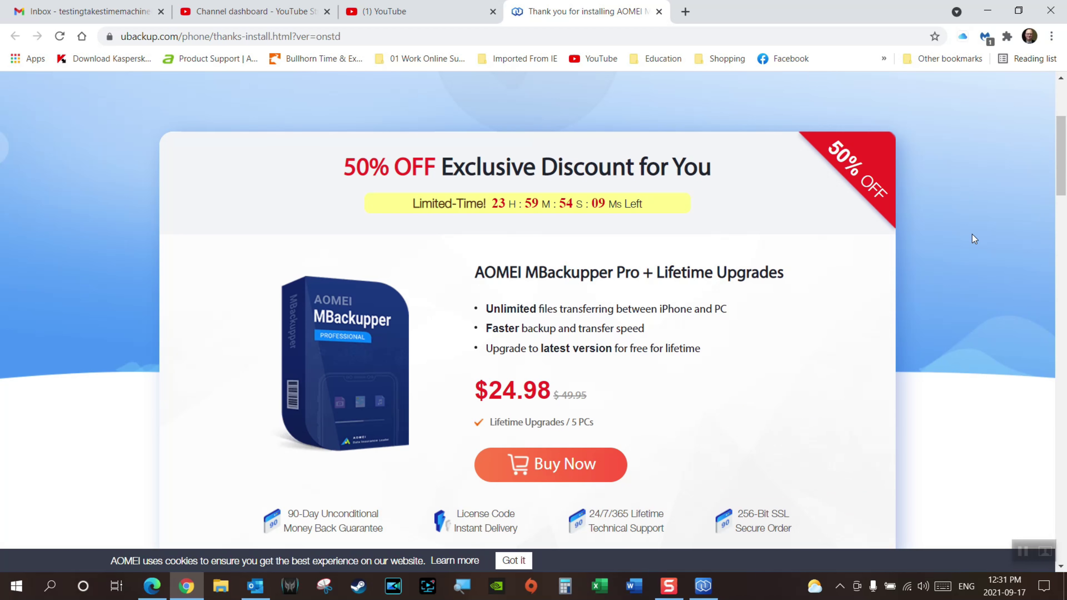
scroll(973, 238, down, 2)
scroll(973, 239, down, 2)
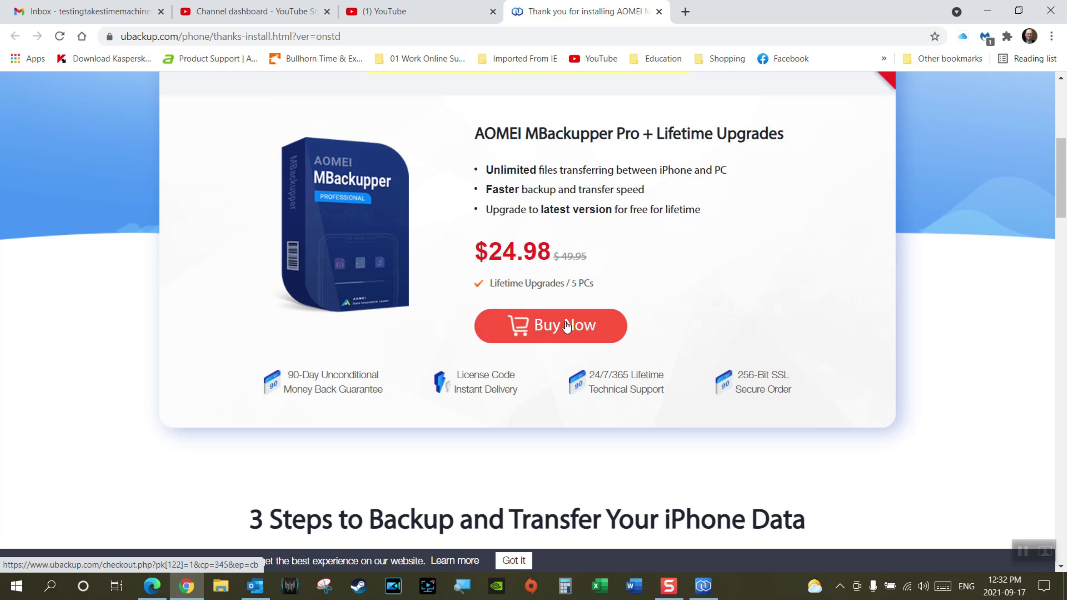
scroll(567, 326, down, 8)
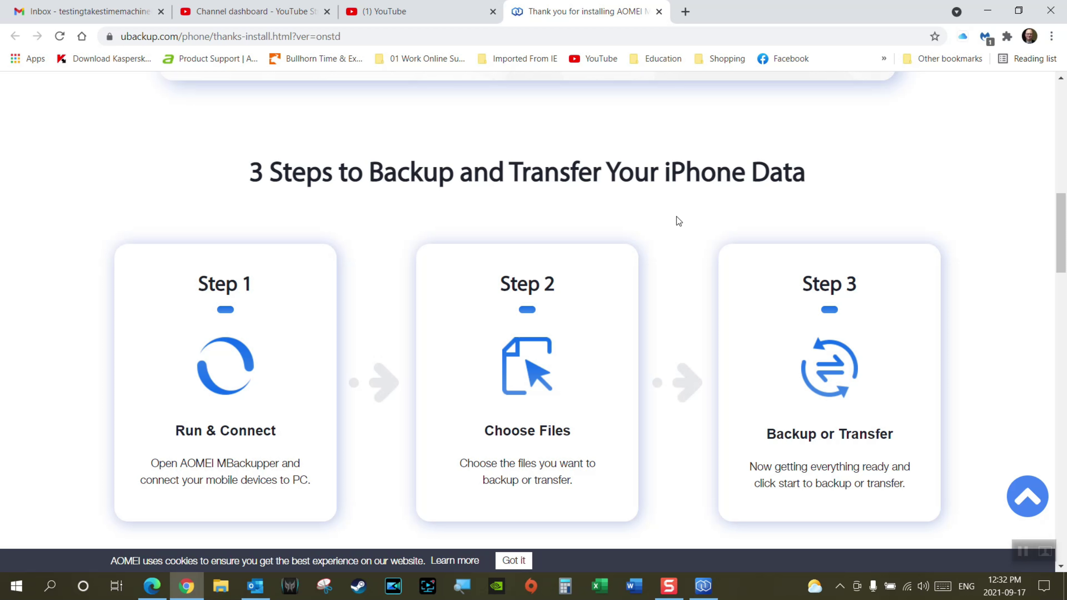
scroll(677, 221, down, 2)
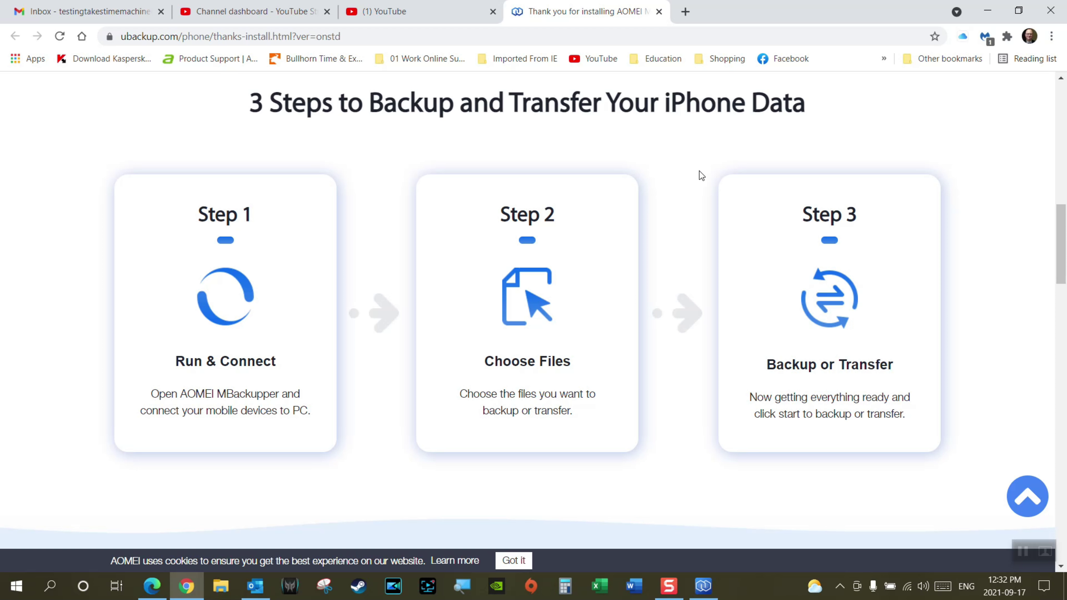
scroll(699, 172, down, 2)
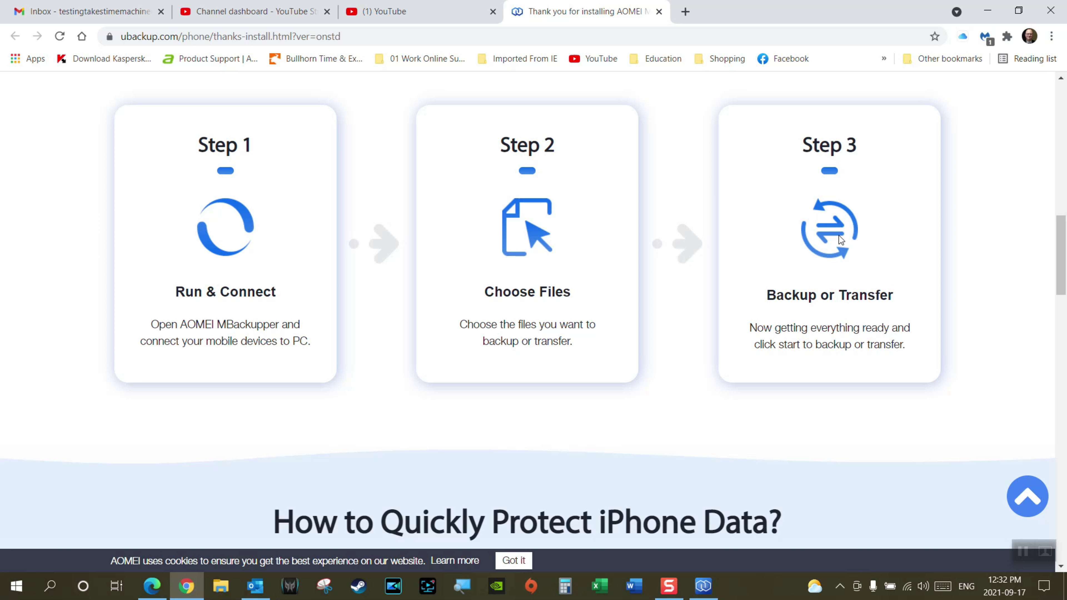
scroll(836, 234, down, 8)
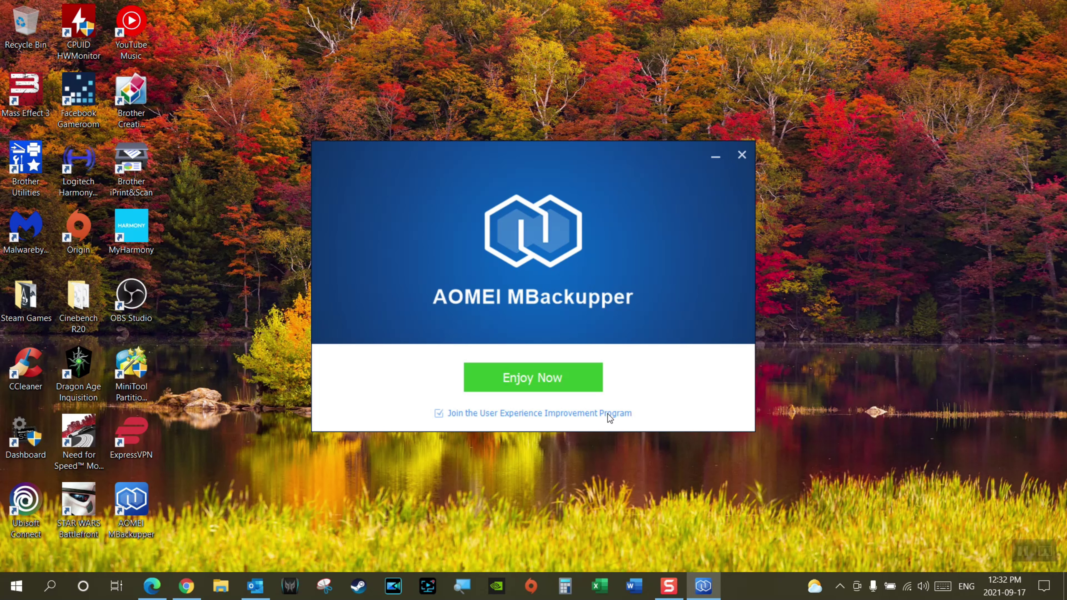
click(438, 413)
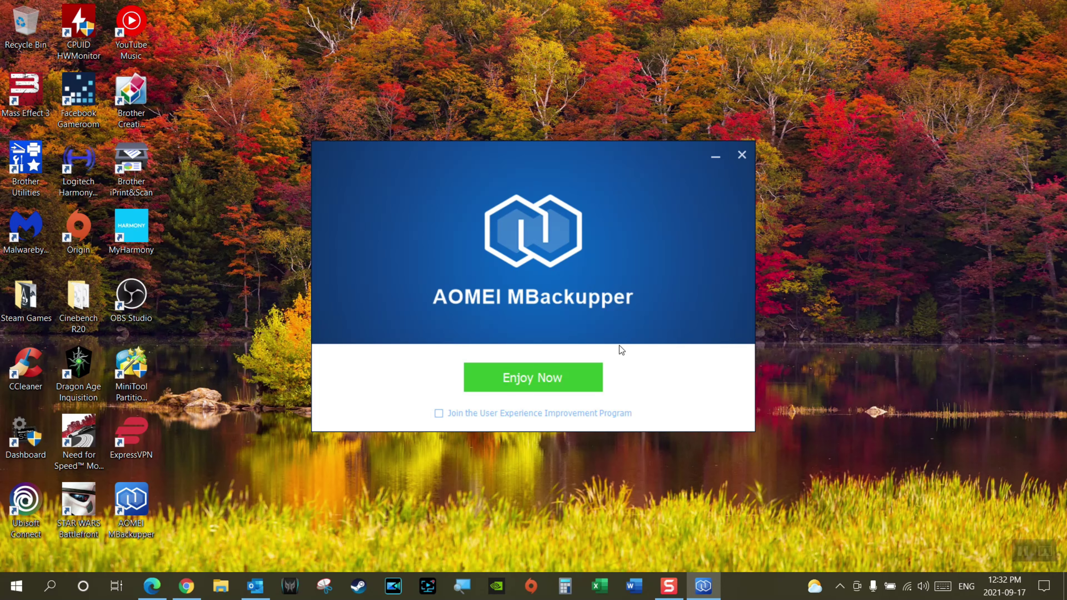
Finish setup with Enjoy Now to reach the MBackupper Standard home screen
click(541, 376)
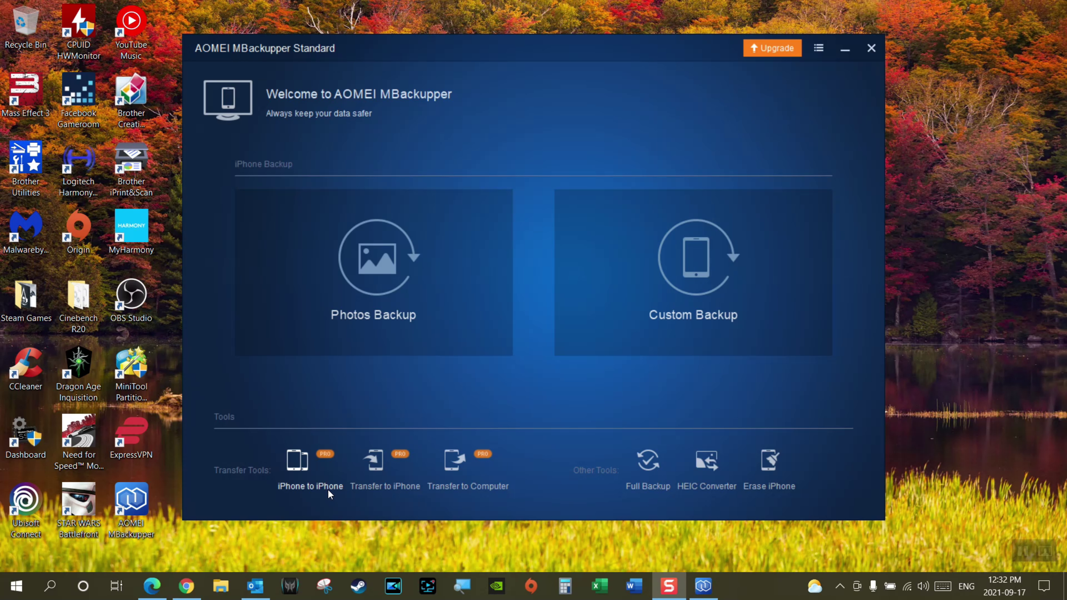
Open the iPhone to iPhone tool under Transfer Tools
mouse_move(323, 453)
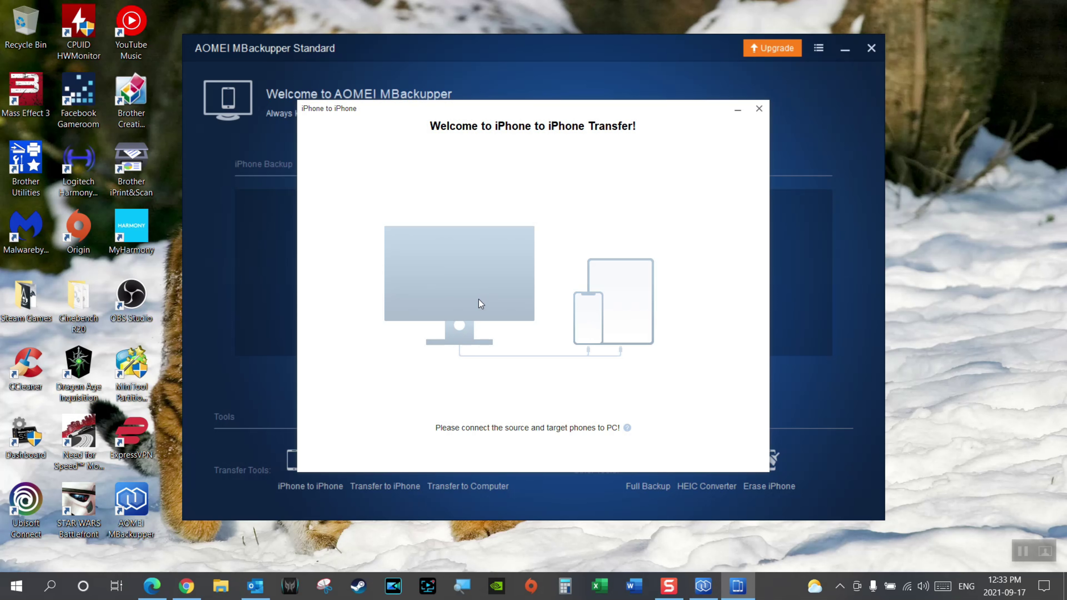
Close the iPhone to iPhone Transfer dialog to return to the Standard home screen
click(759, 108)
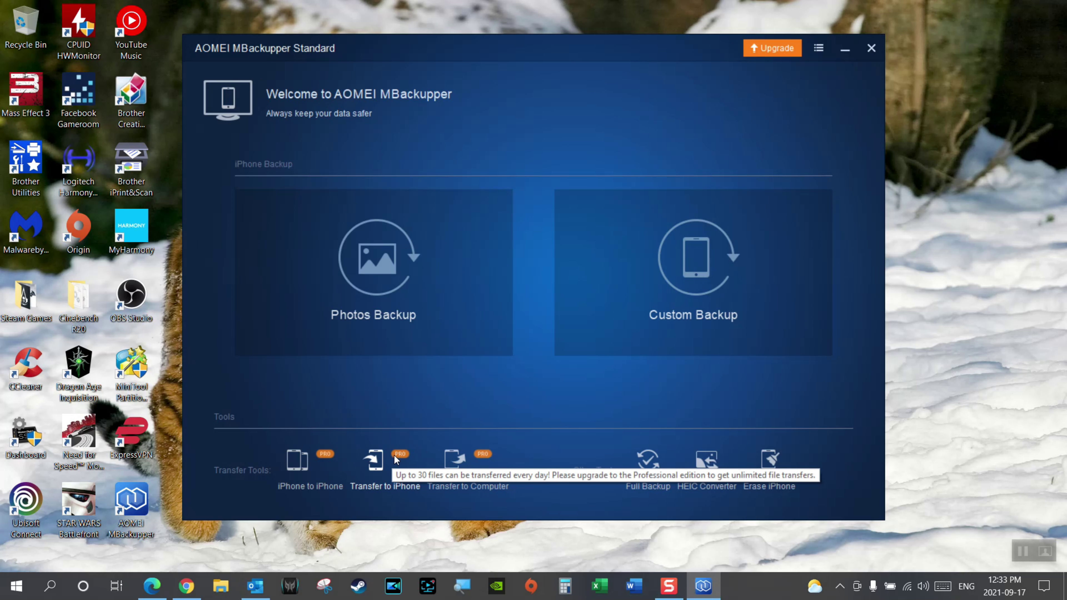
mouse_move(483, 455)
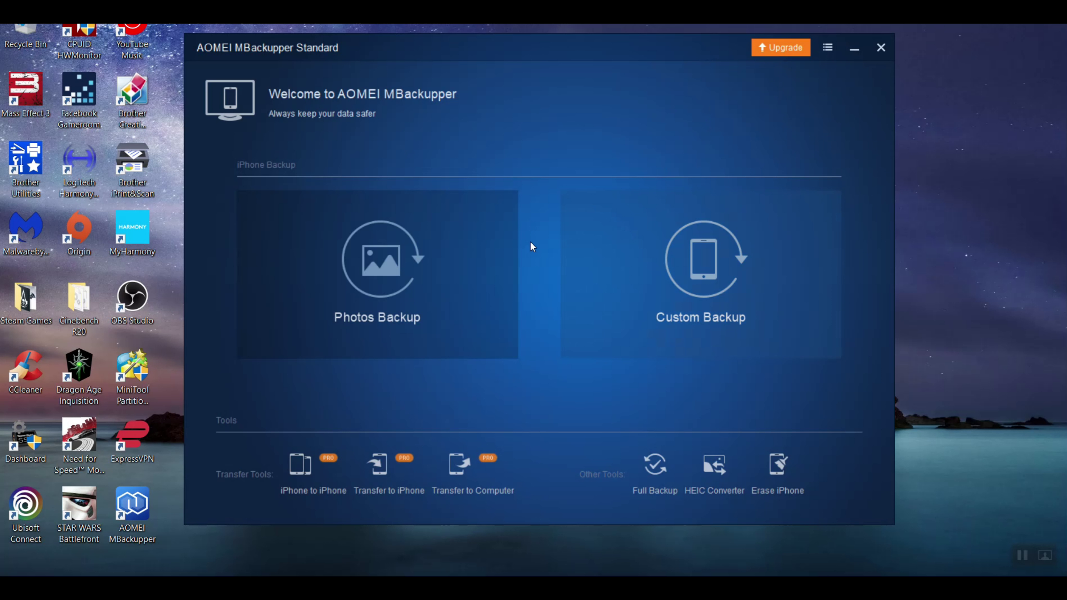
mouse_move(326, 455)
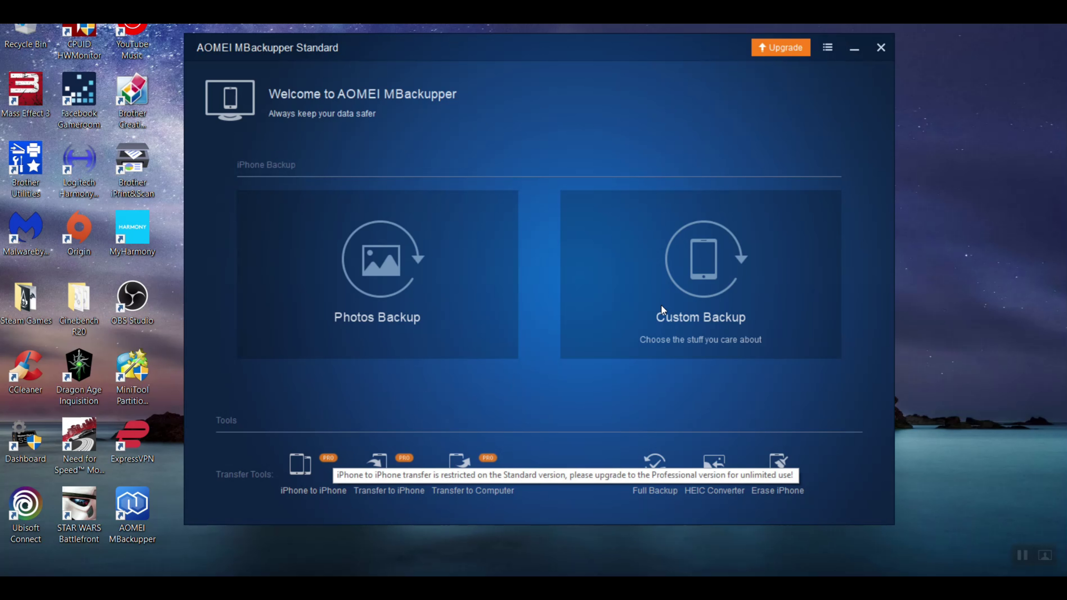
Open the MBackupper Pro upgrade page ($19.98) from the title-bar Upgrade button
click(771, 48)
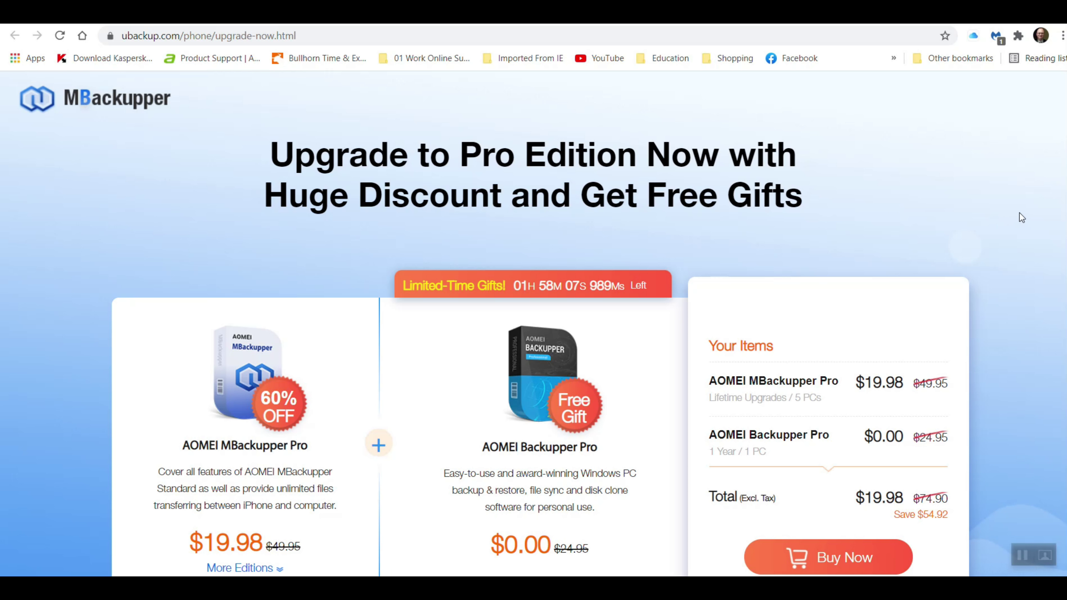
Scroll to the edition comparison: Free $0.00, Pro 1-Year $14.97, Pro Lifetime $19.98, Tech $199.00
scroll(1034, 213, down, 5)
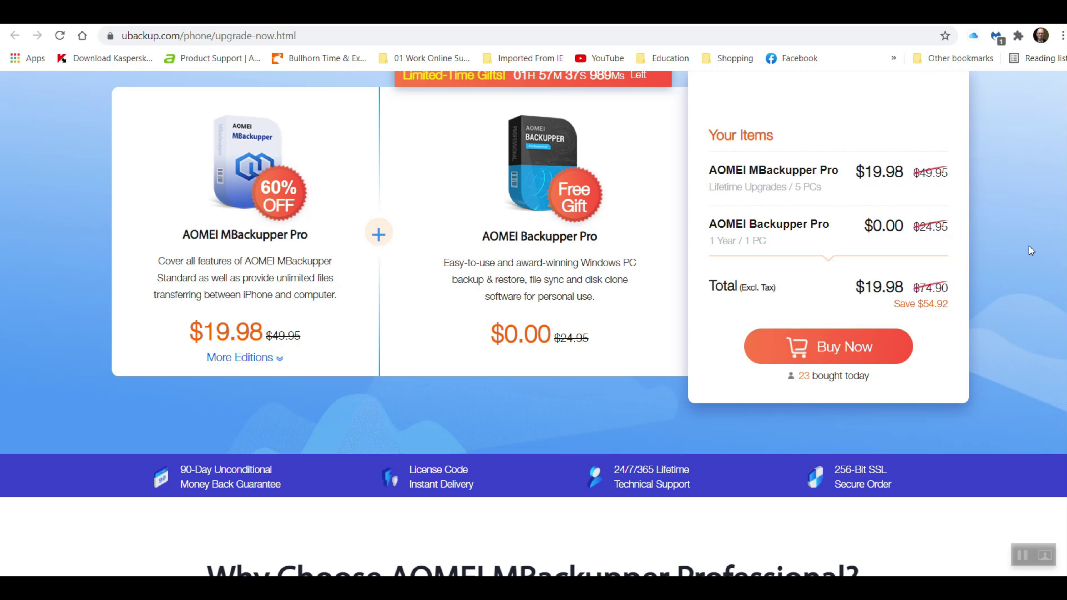
scroll(1028, 246, up, 5)
scroll(1028, 246, down, 5)
scroll(646, 293, down, 3)
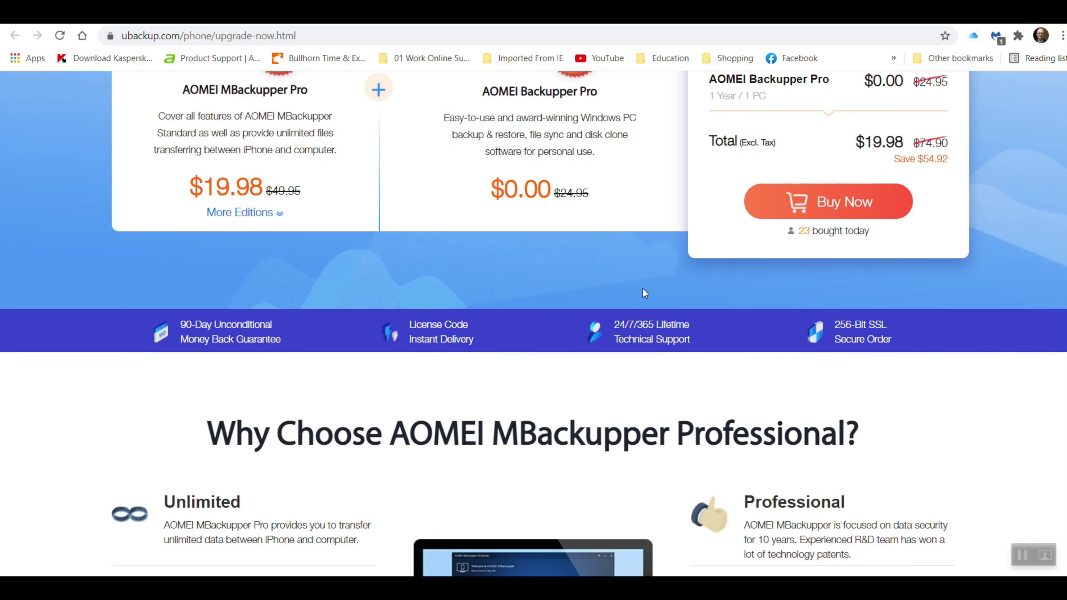
scroll(643, 291, down, 6)
scroll(640, 290, down, 2)
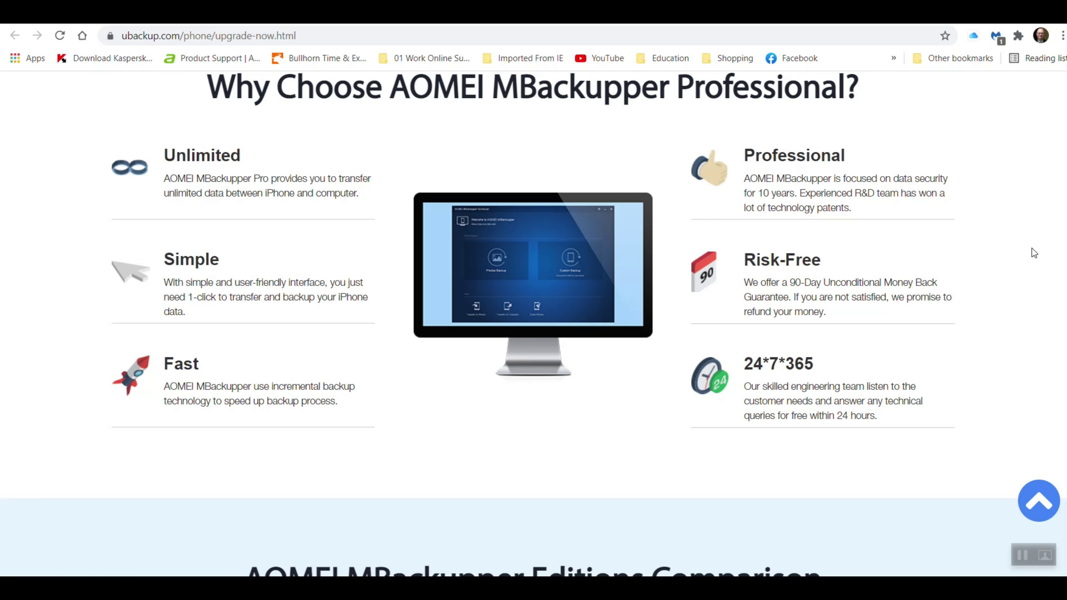
scroll(1031, 248, down, 9)
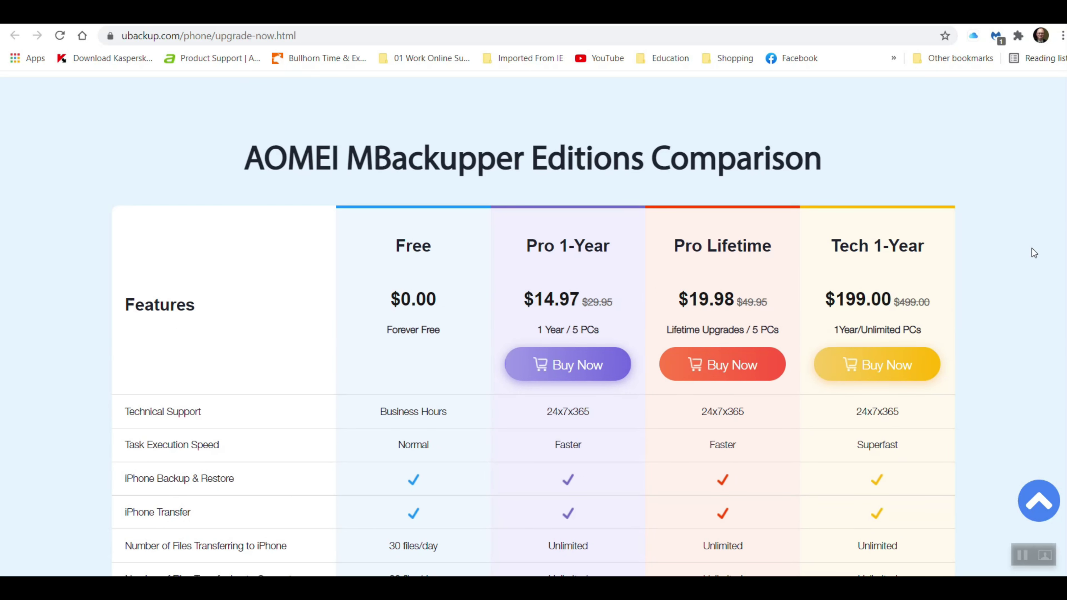
Scroll down the Editions Comparison table of Free, Pro and Tech plans, then back to the top
scroll(1033, 252, down, 2)
scroll(1034, 253, down, 2)
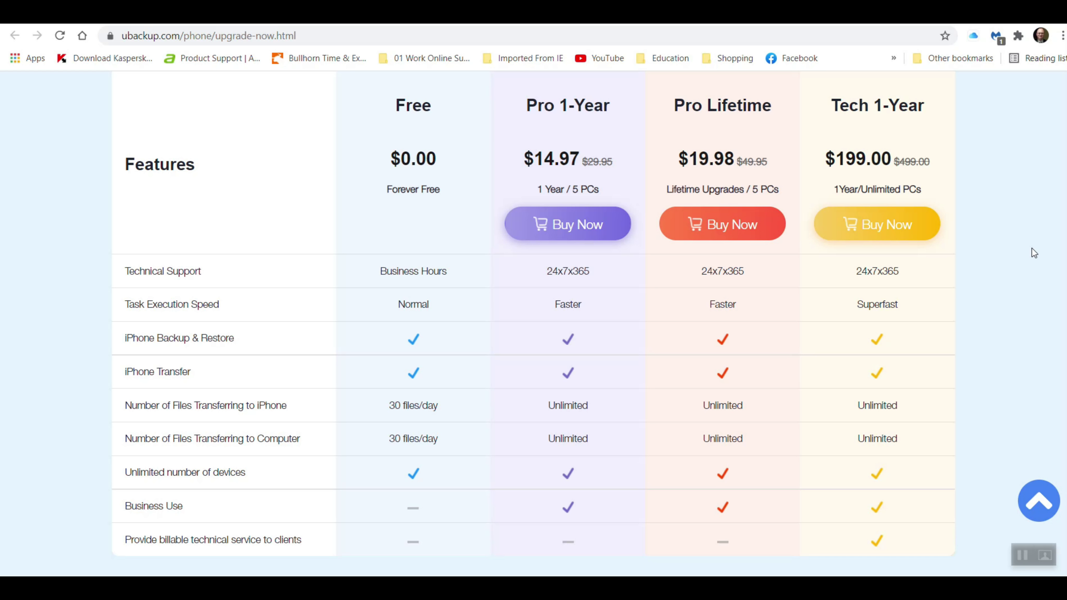
scroll(1033, 253, down, 2)
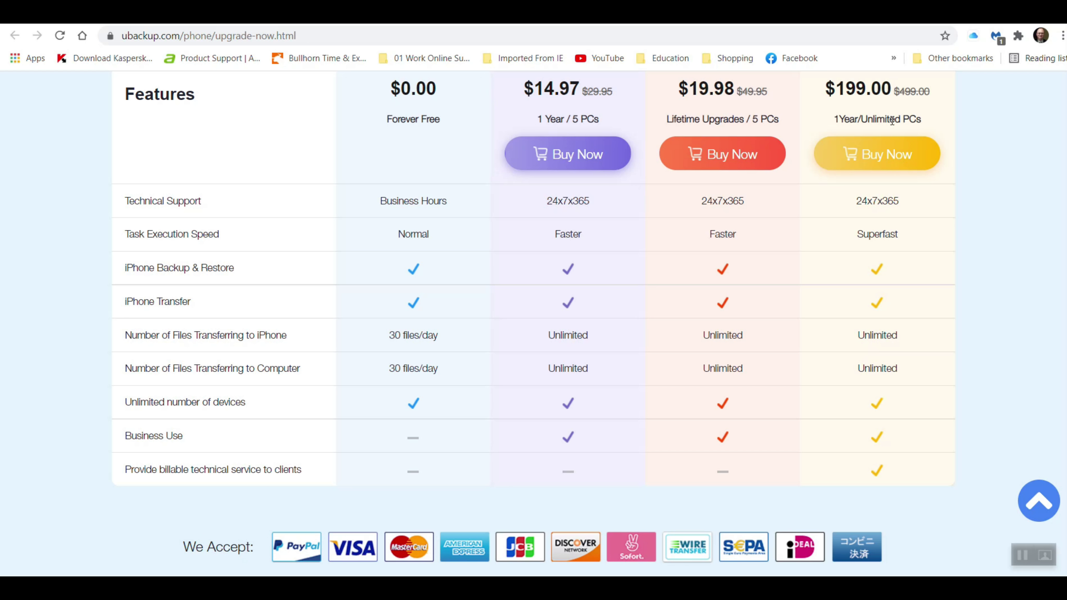
scroll(1001, 174, up, 2)
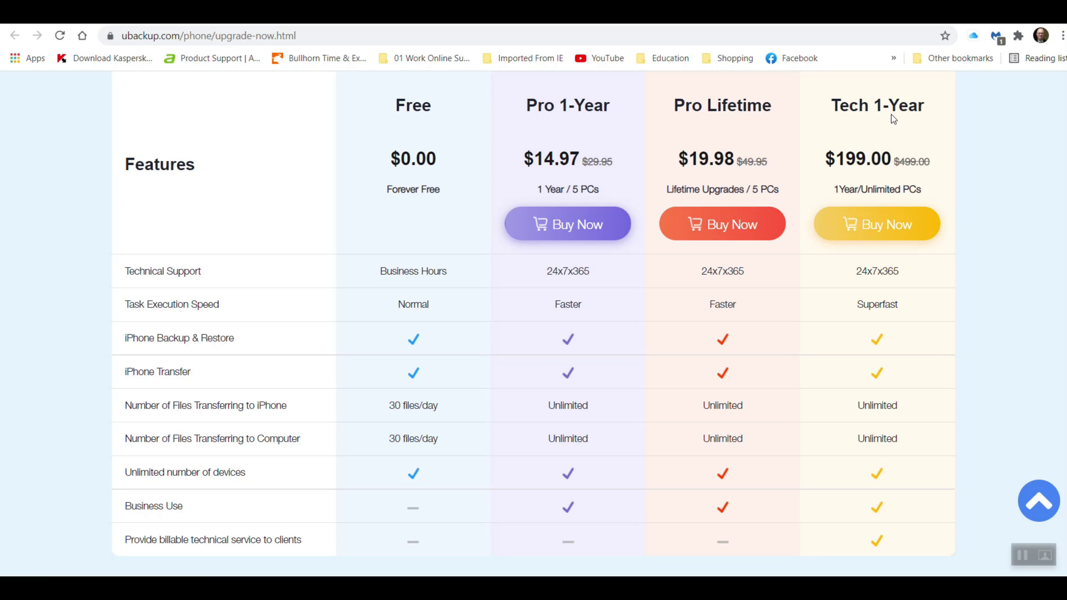
scroll(996, 286, down, 4)
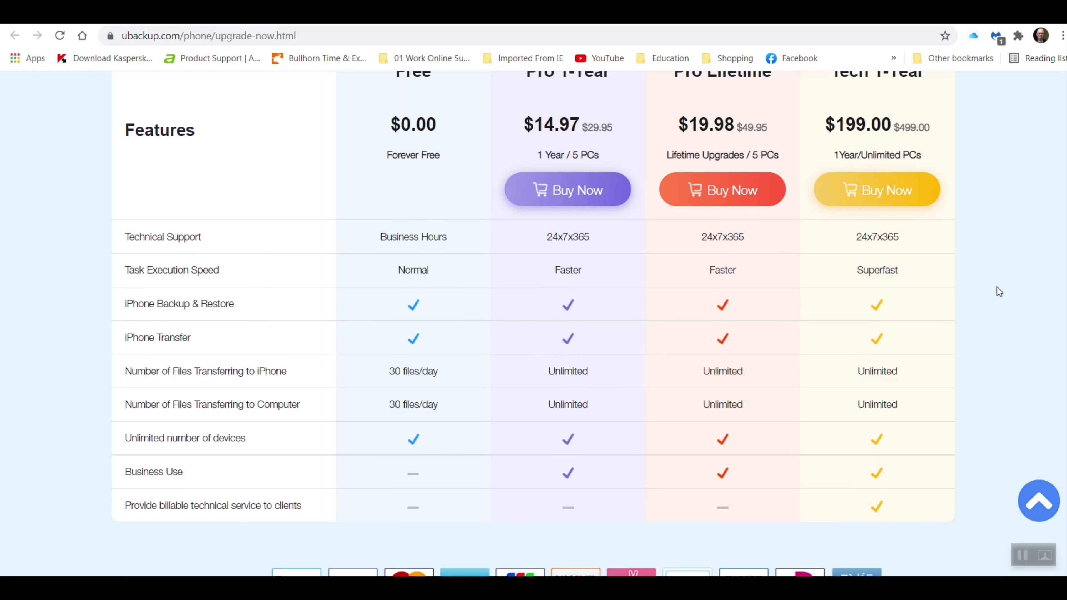
scroll(996, 286, up, 3)
scroll(995, 286, up, 10)
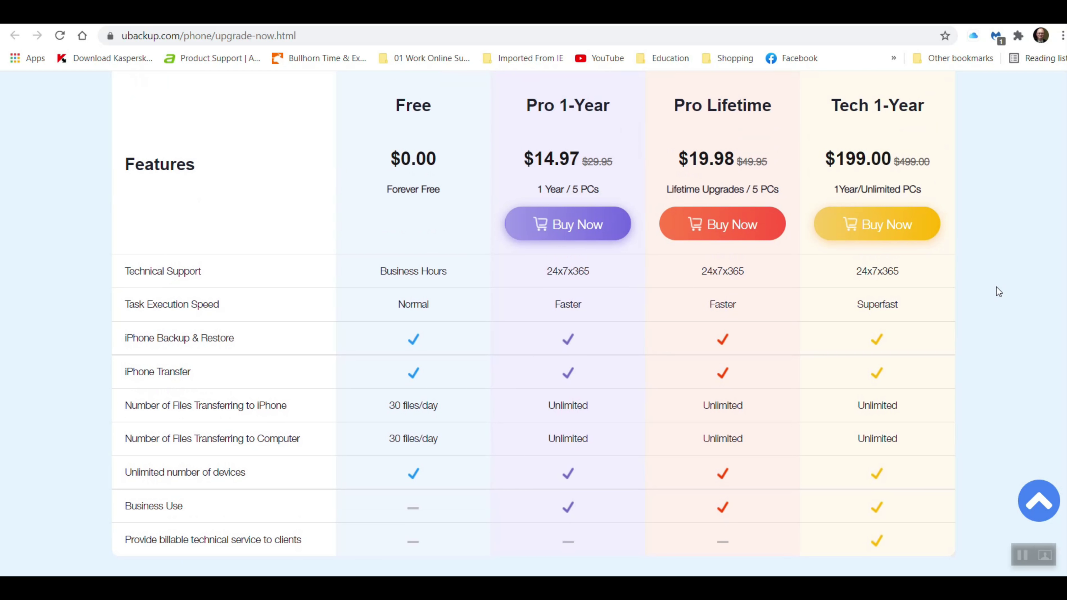
scroll(994, 287, up, 12)
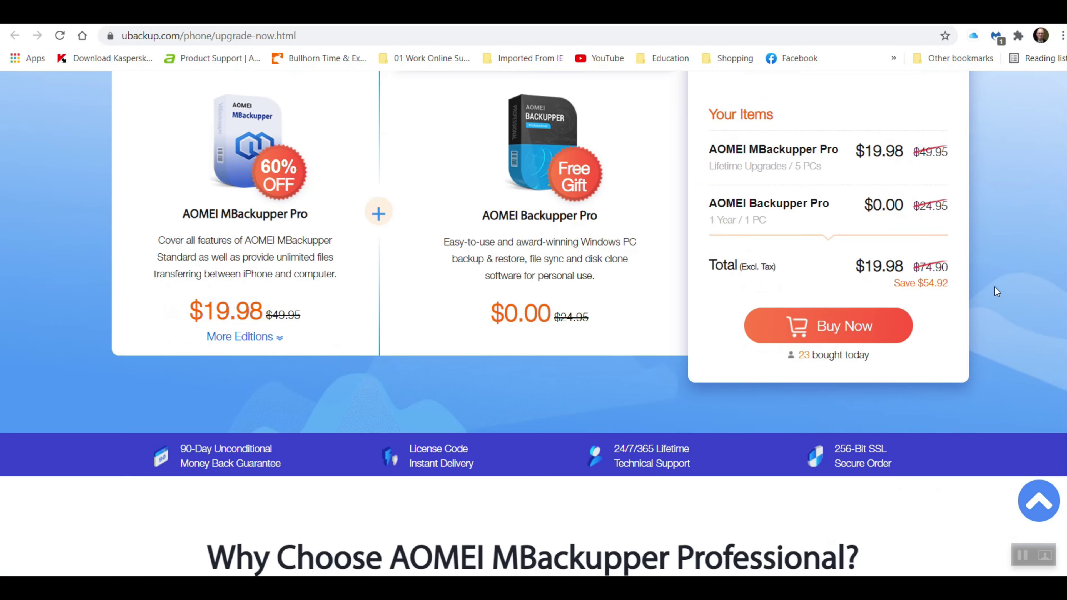
scroll(994, 287, down, 1)
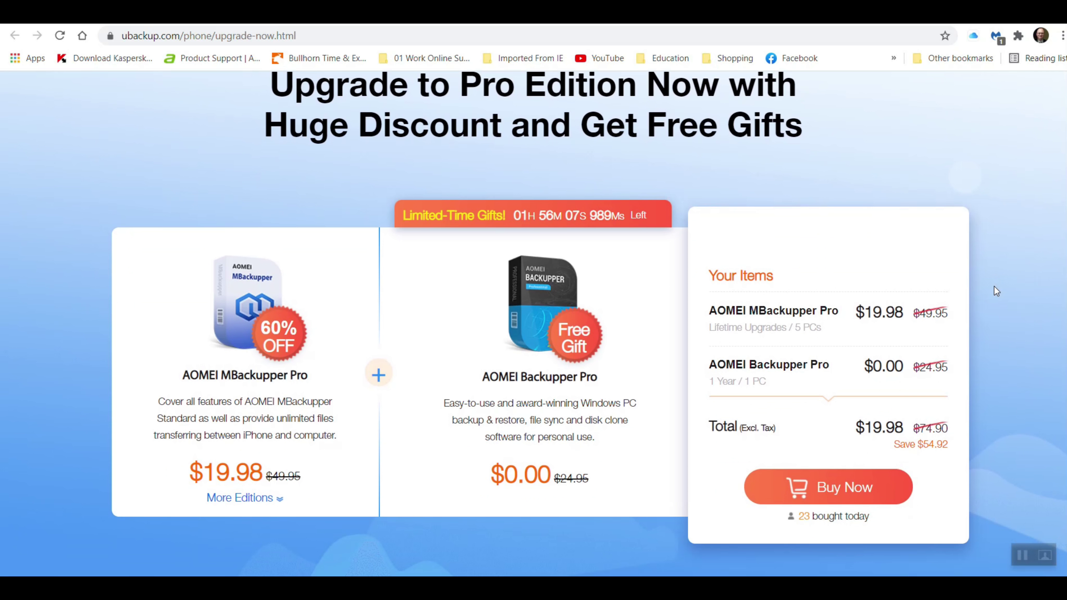
scroll(994, 287, up, 1)
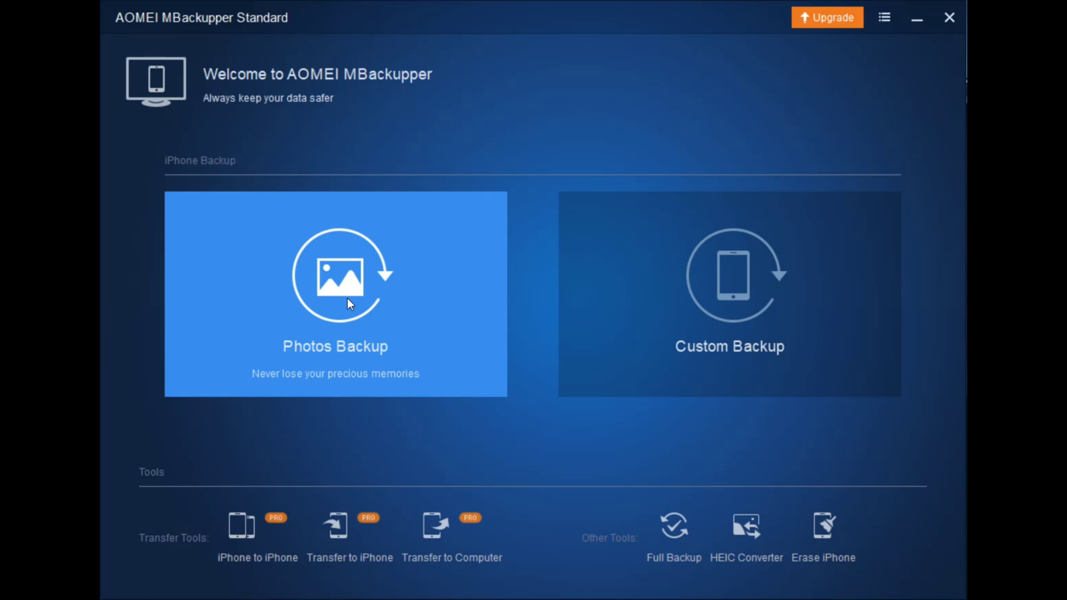
click(364, 305)
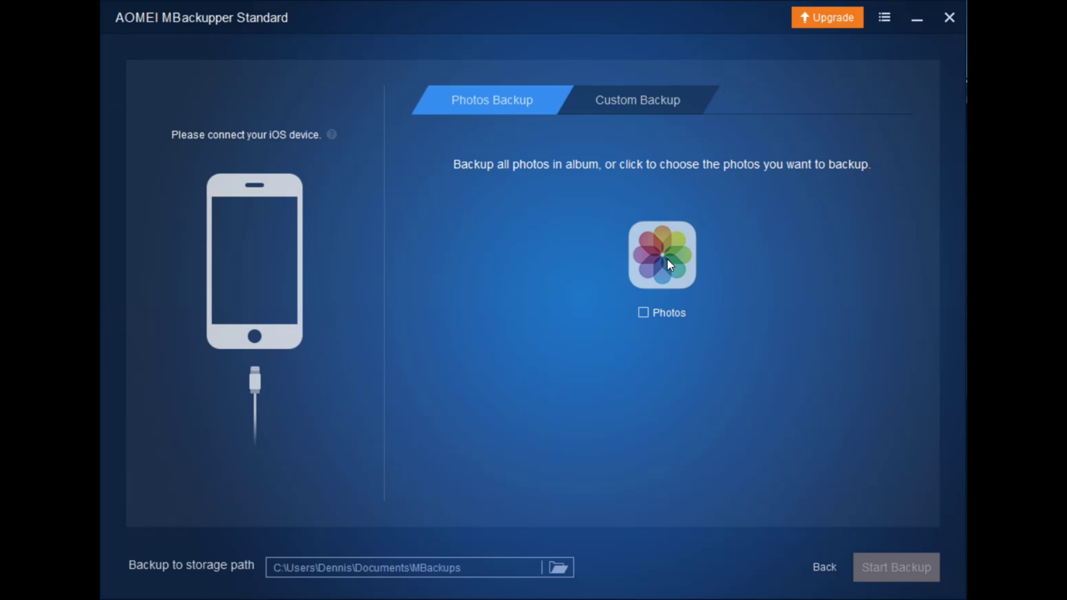
click(640, 100)
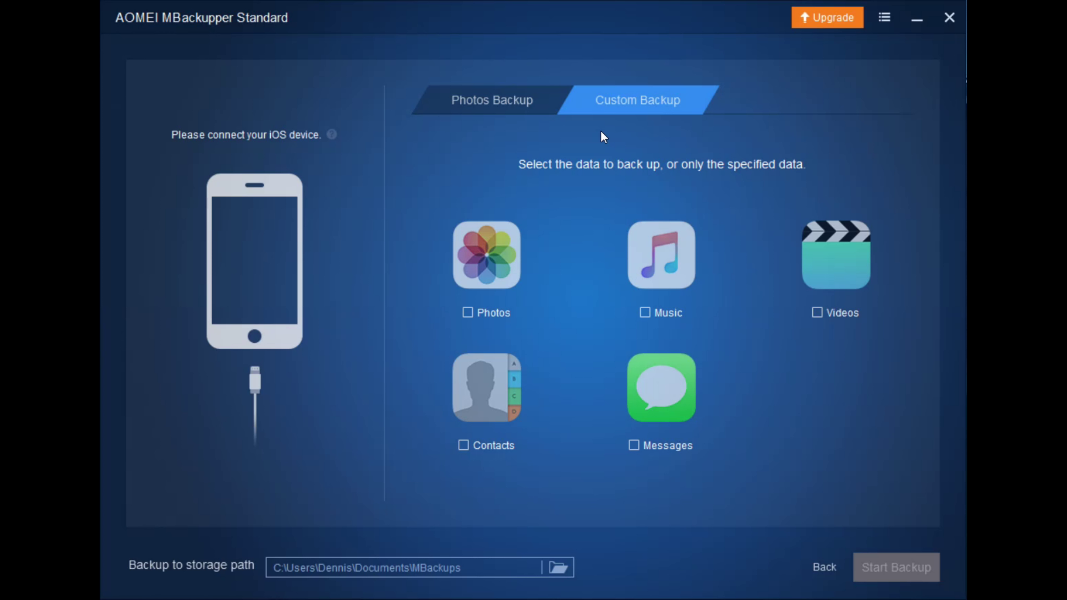
click(523, 96)
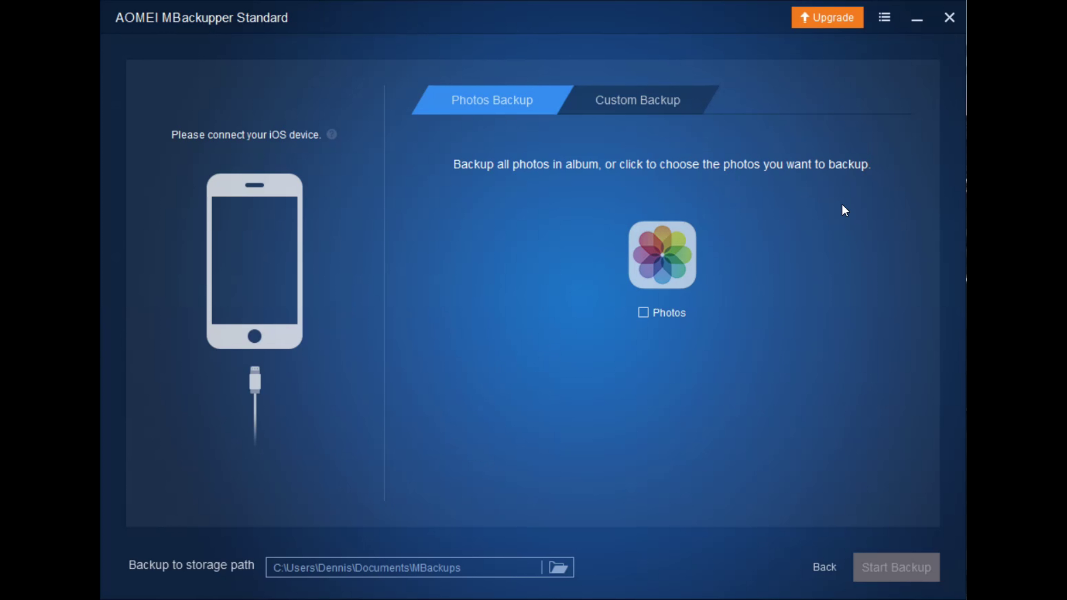
click(822, 565)
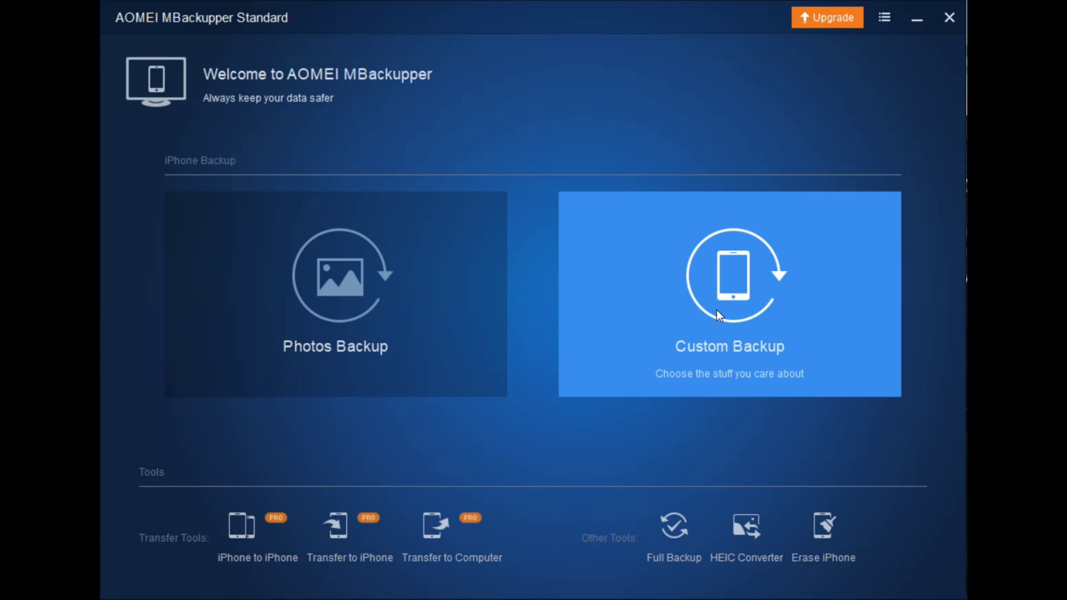
Open the Custom Backup page offering Photos, Music, Videos, Contacts and Messages
click(744, 377)
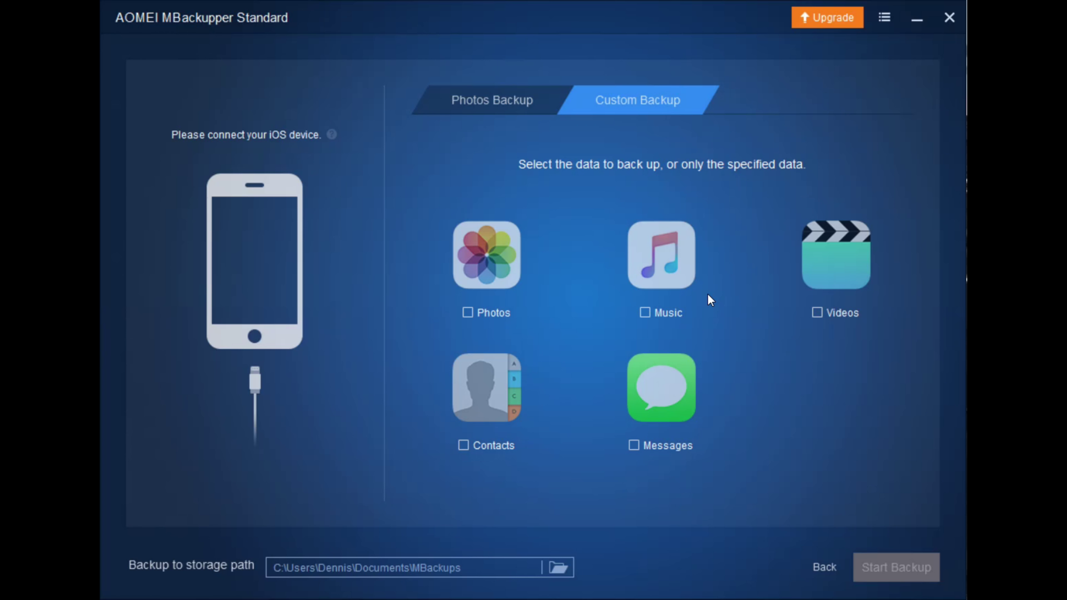